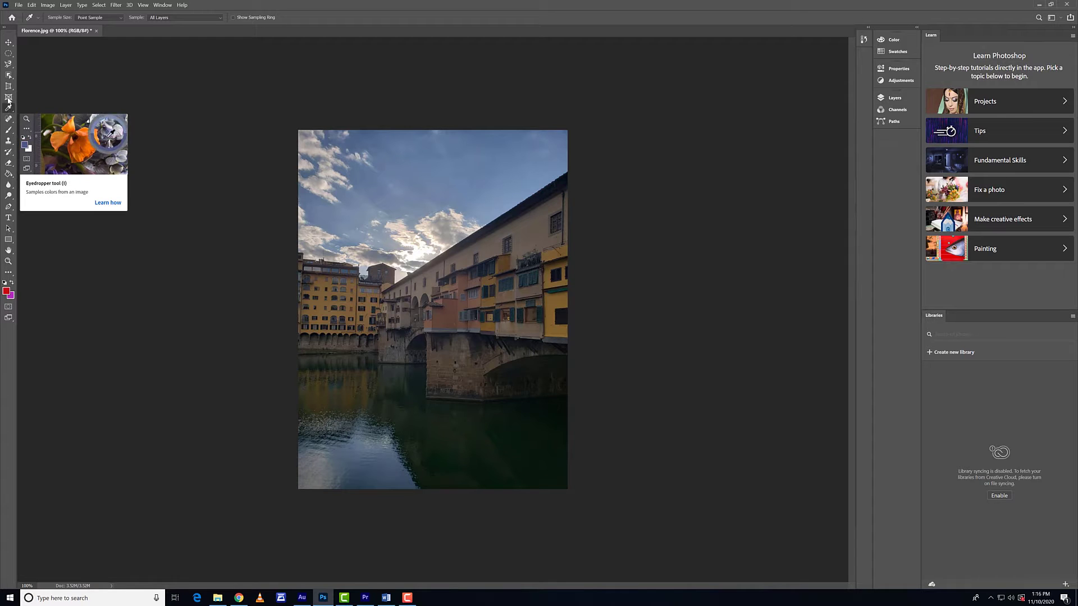
Show the Color panel, eyedrop the water and bridge facade, and settle on a reddish-brown from the bridge.
click(891, 40)
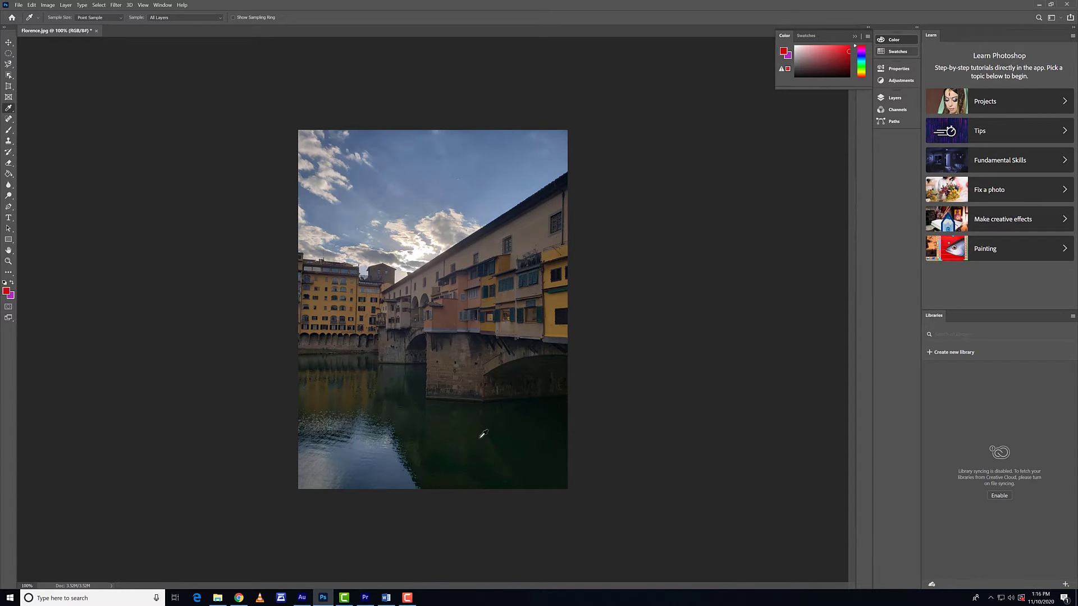
click(487, 421)
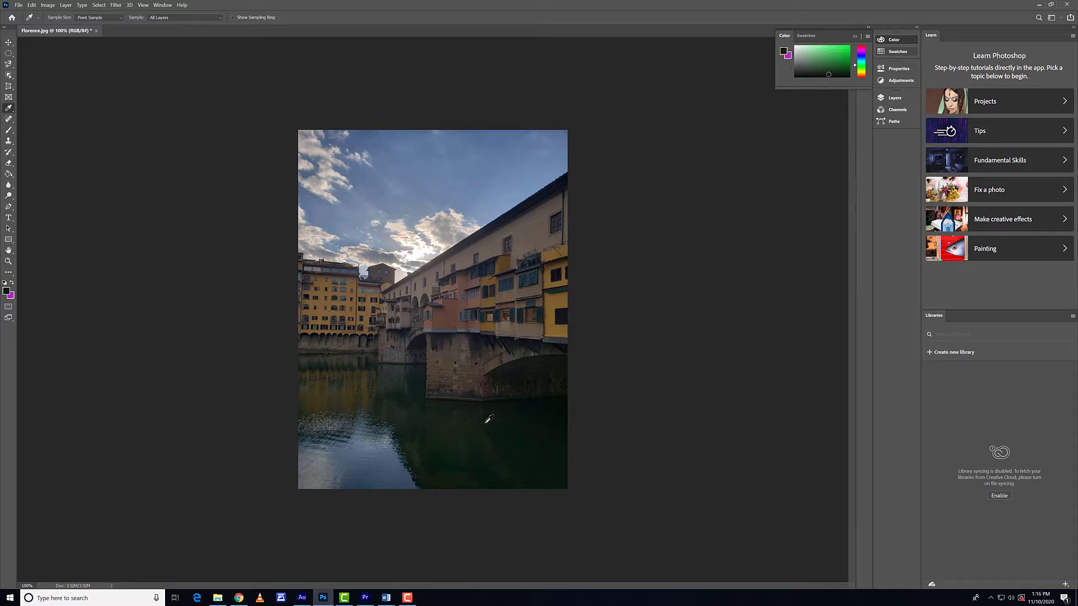
click(492, 295)
drag(830, 66, 824, 68)
click(449, 309)
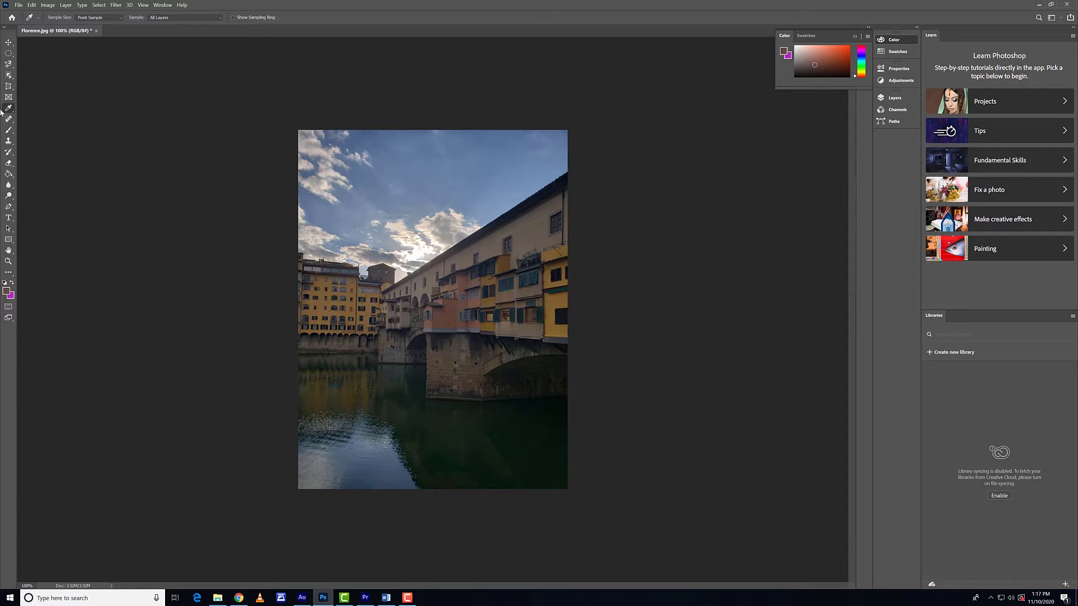
Paint a brown test stroke across the sky and bridge with a size-175 brush.
click(11, 132)
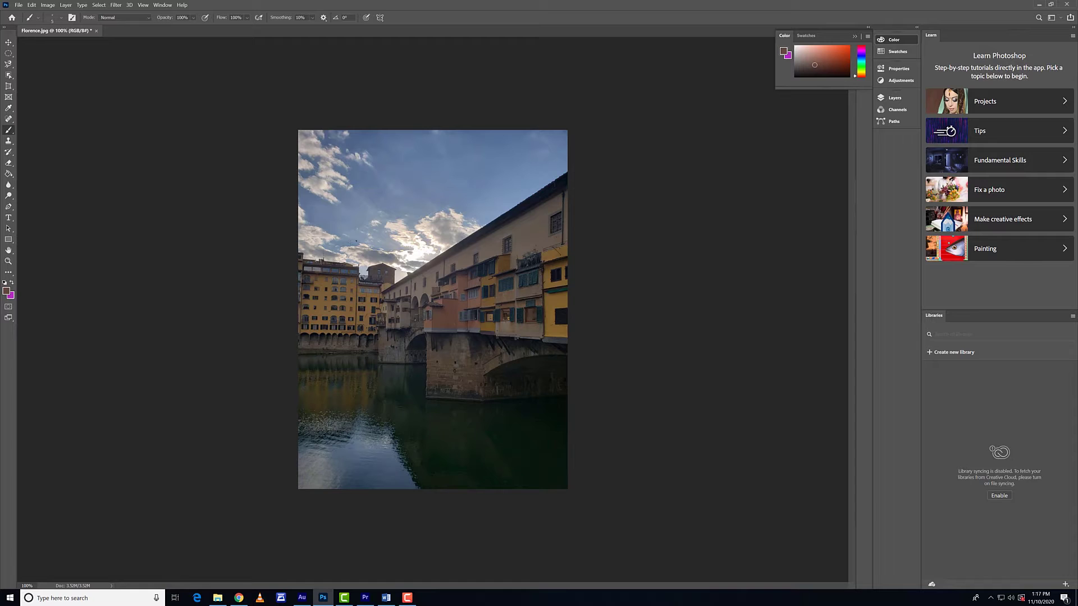
key(bracketright)
key(bracketright)
key(bracketright)
key(bracketright)
key(bracketright)
mouse_move(443, 213)
mouse_down()
mouse_move(382, 284)
mouse_move(466, 214)
mouse_move(399, 281)
mouse_move(482, 192)
mouse_move(423, 237)
mouse_up()
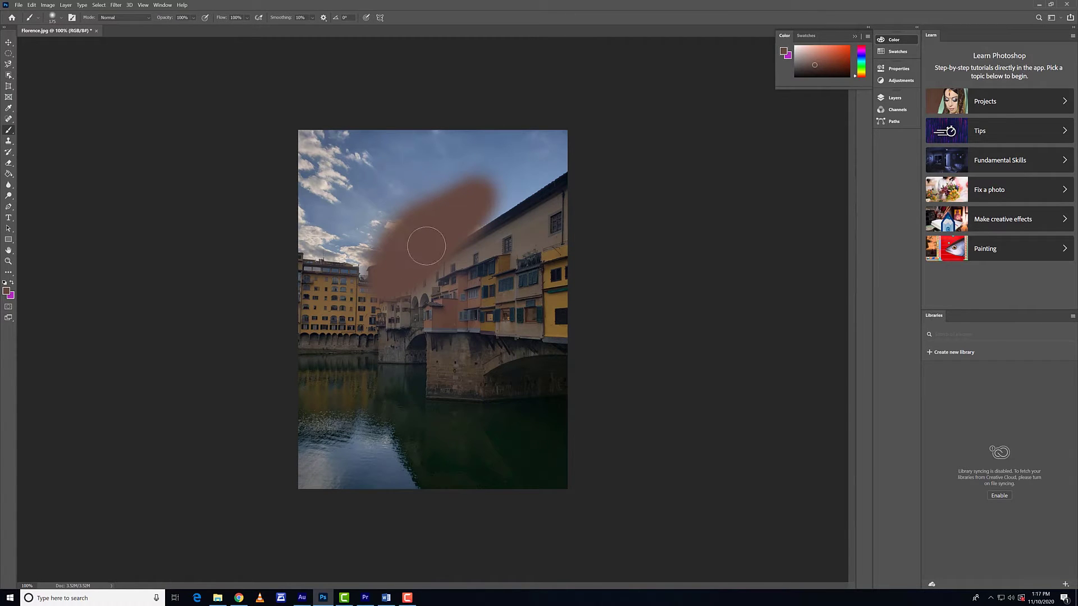
Sample dark green from the water, paint over the stroke, then undo the strokes.
key(i)
click(452, 440)
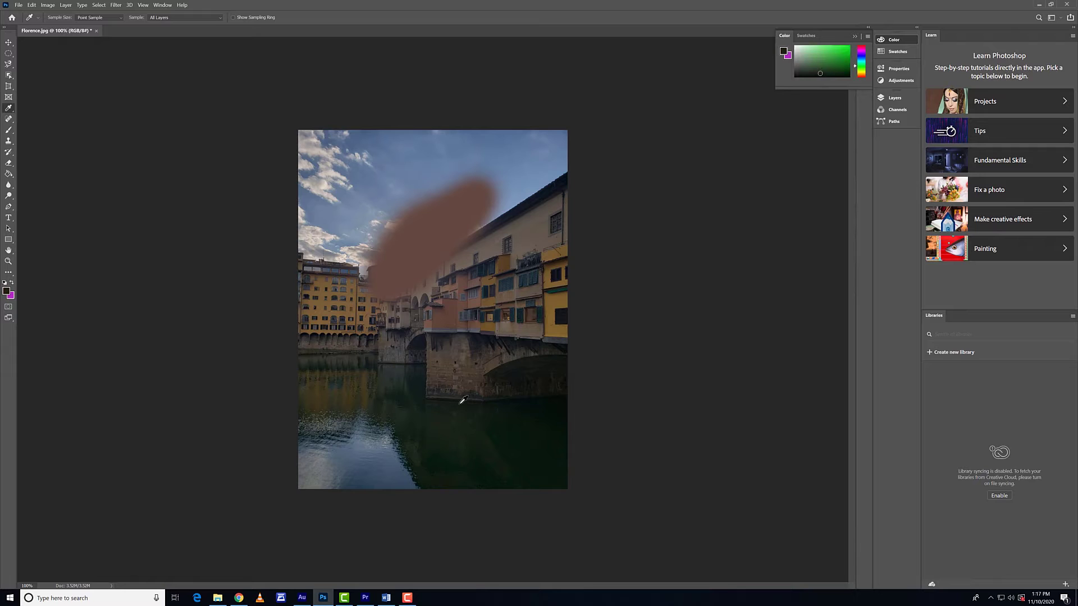
key(b)
mouse_move(455, 247)
mouse_down()
mouse_move(399, 314)
mouse_move(478, 243)
mouse_move(492, 211)
mouse_move(420, 286)
mouse_move(474, 220)
mouse_up()
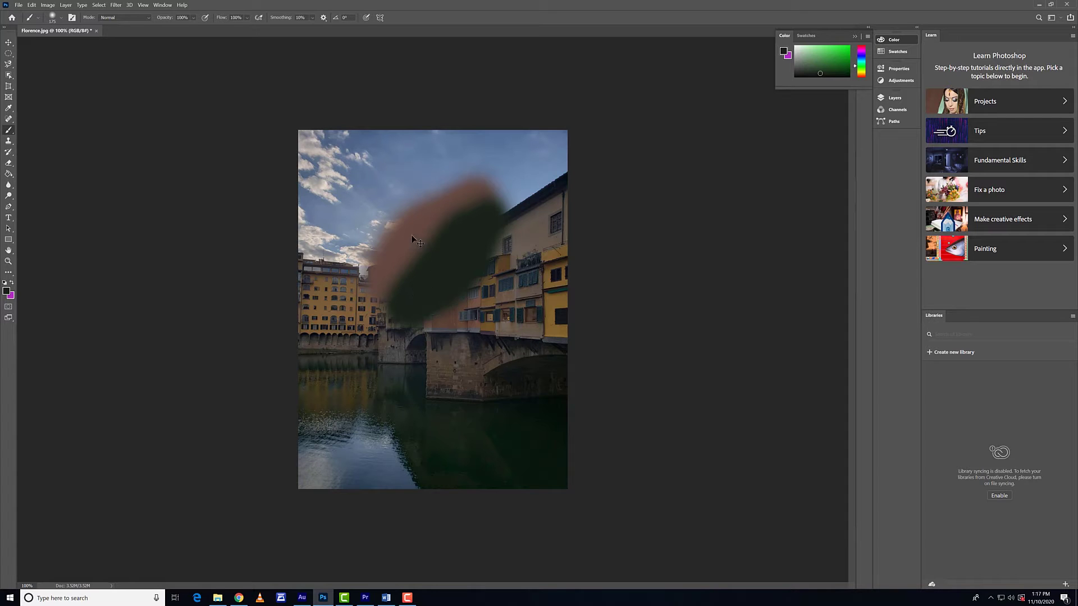
key(ctrl+z)
key(ctrl+z)
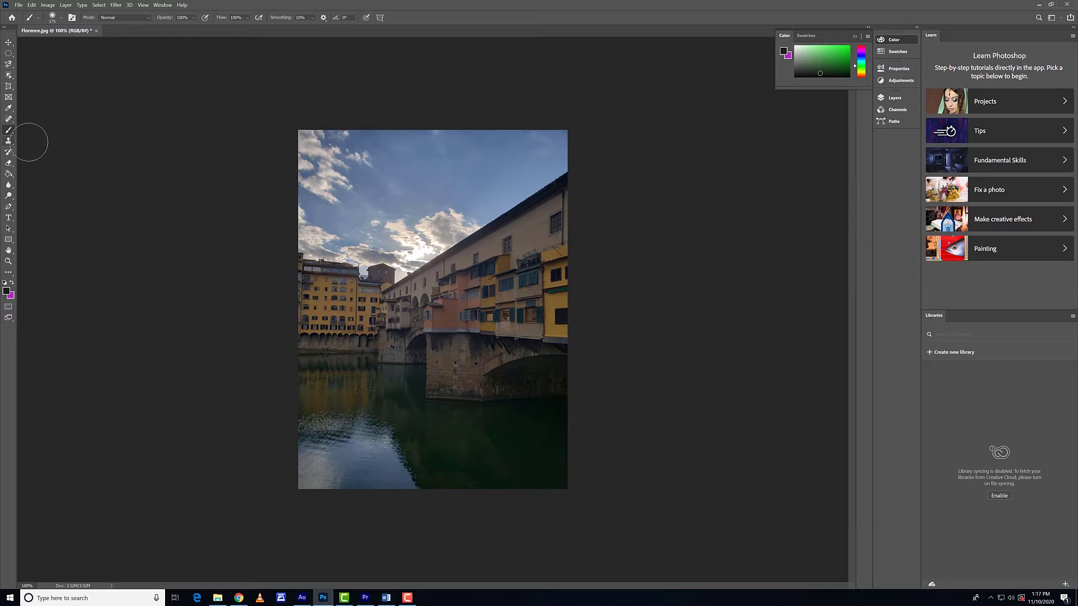
key(i)
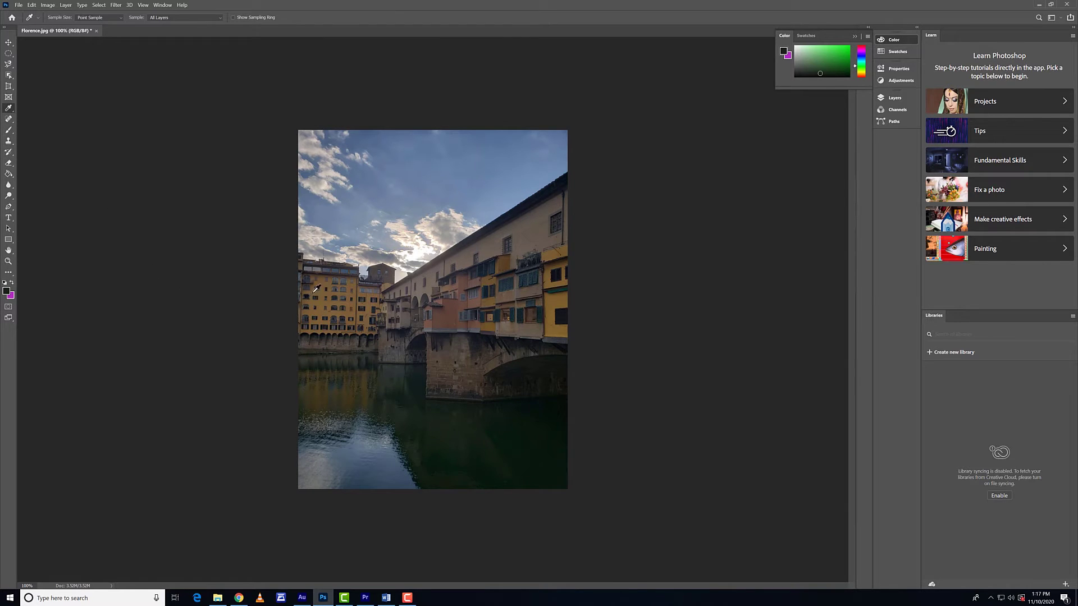
click(99, 17)
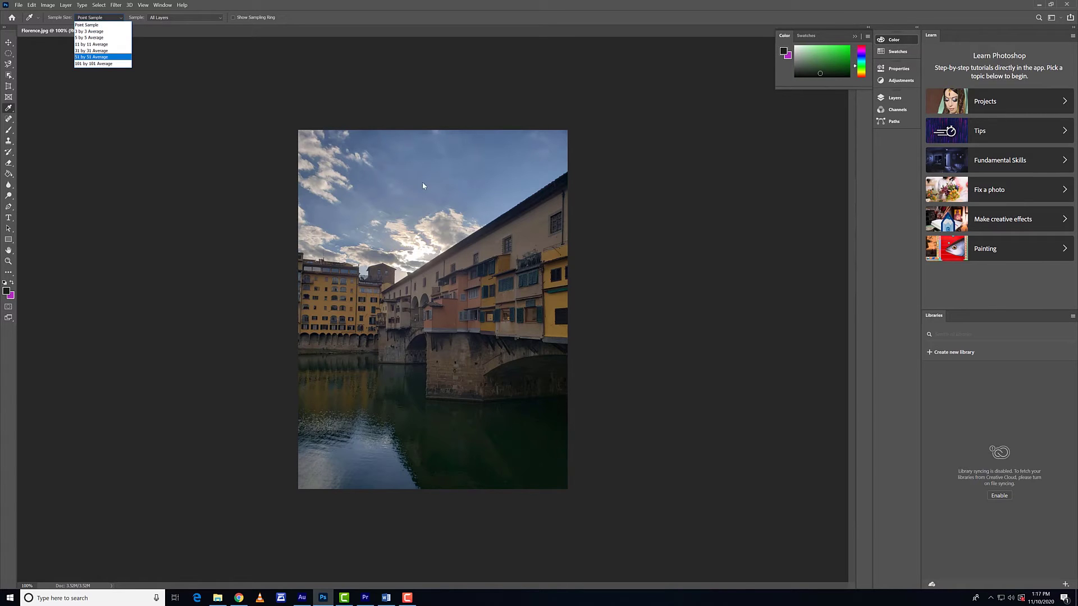
click(95, 25)
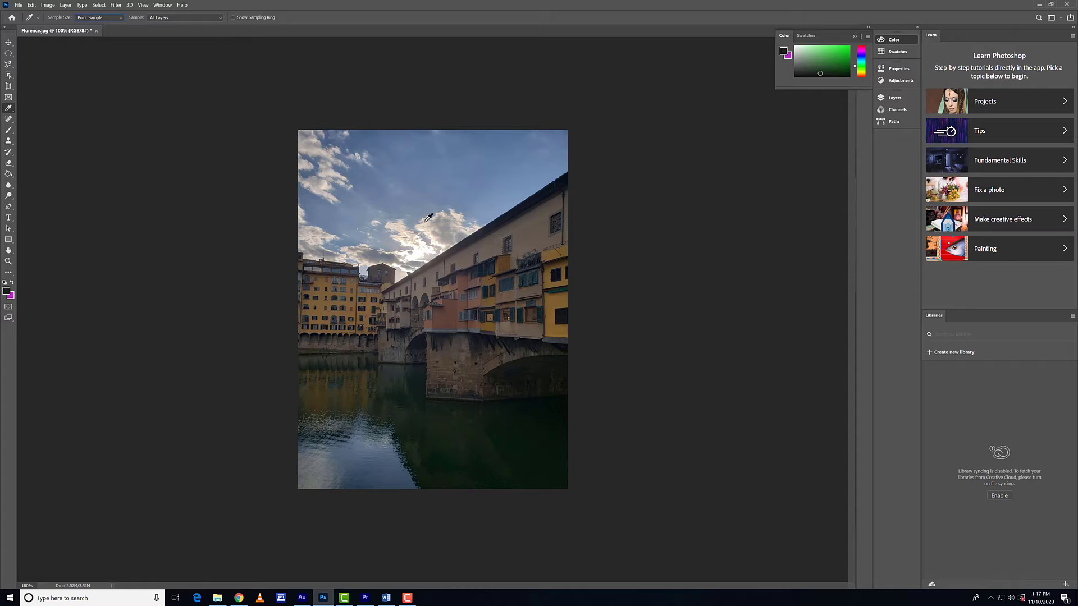
click(92, 18)
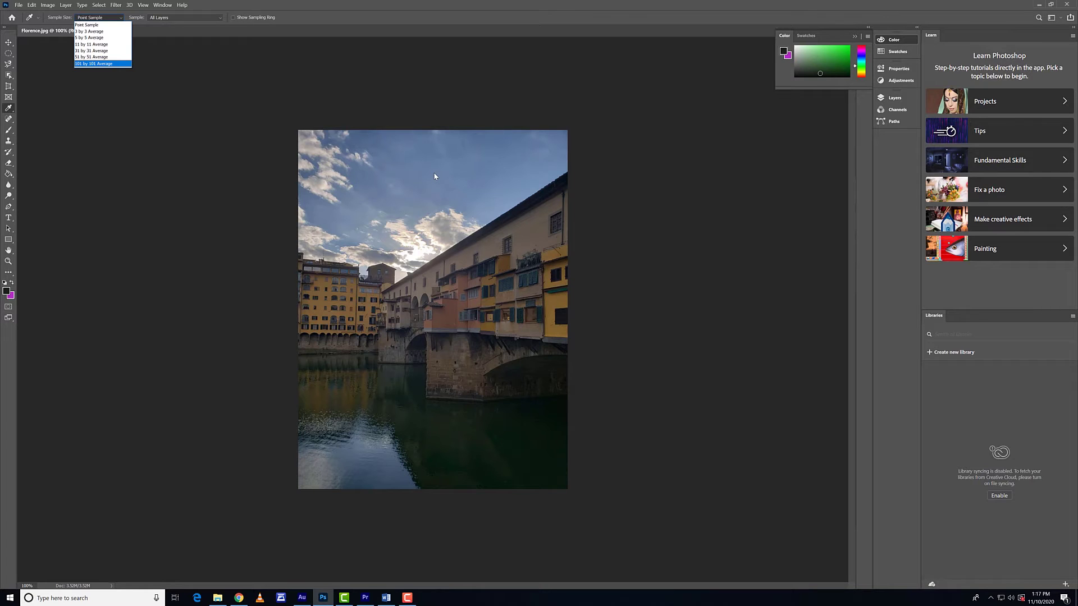
click(87, 25)
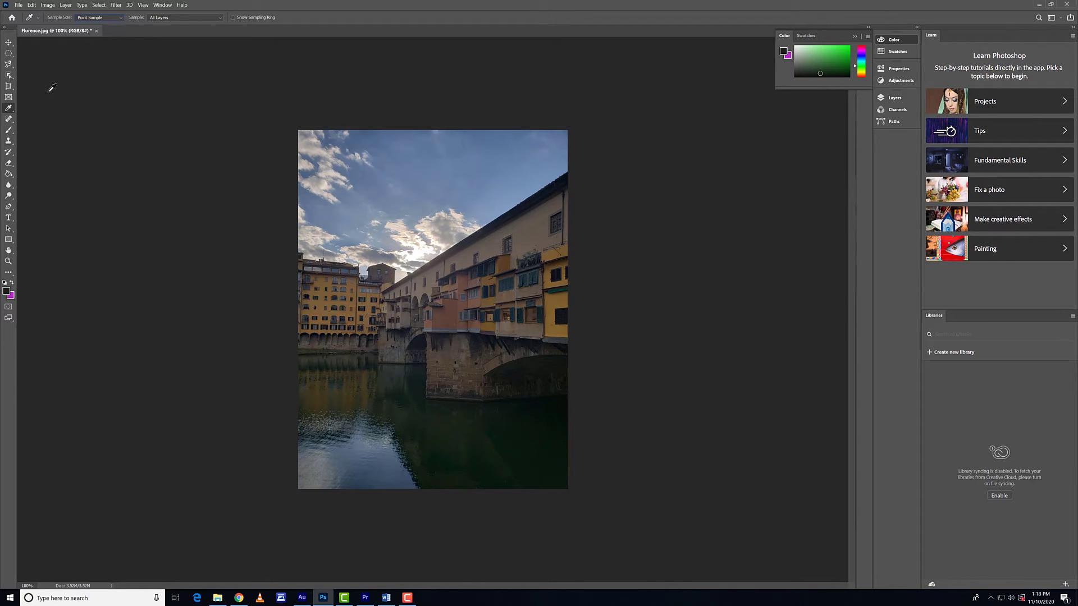
Try the 3D Material Eyedropper from the eyedropper flyout, then switch to the Color Sampler Tool.
right_click(9, 108)
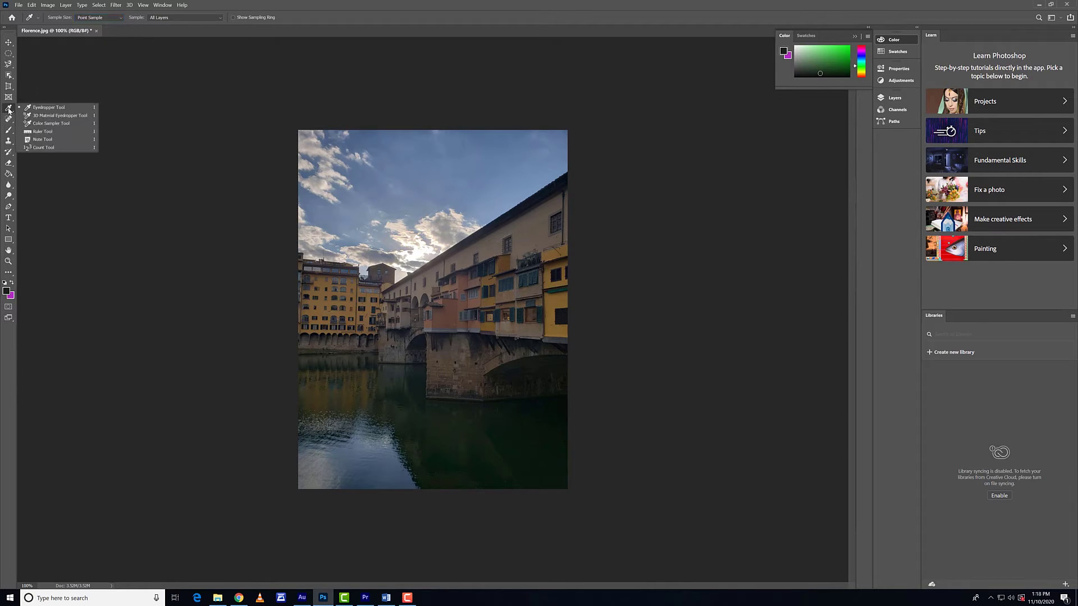
click(56, 115)
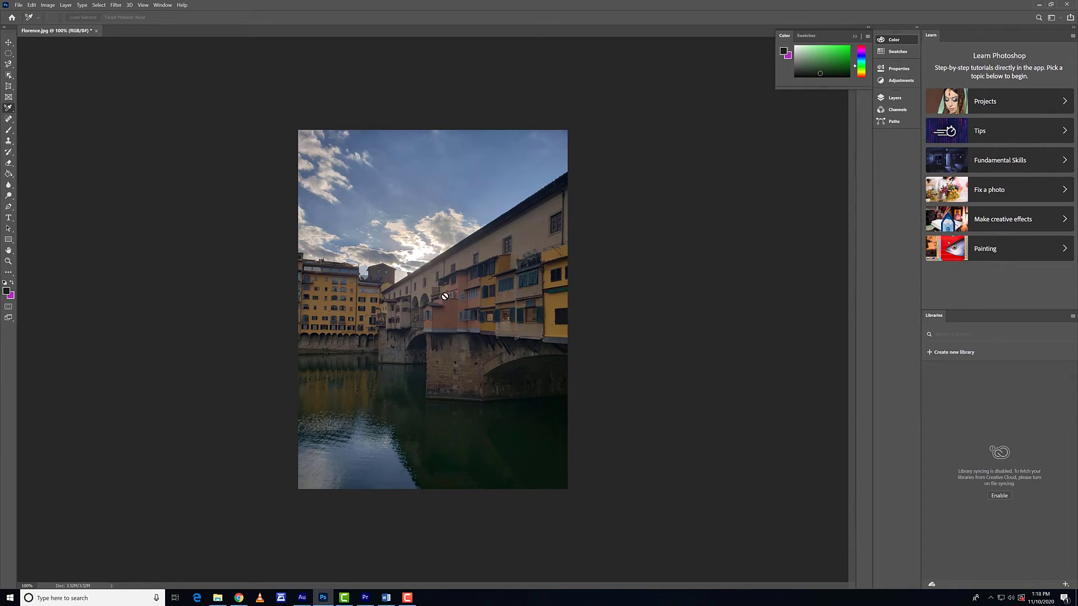
right_click(11, 109)
click(45, 116)
right_click(10, 110)
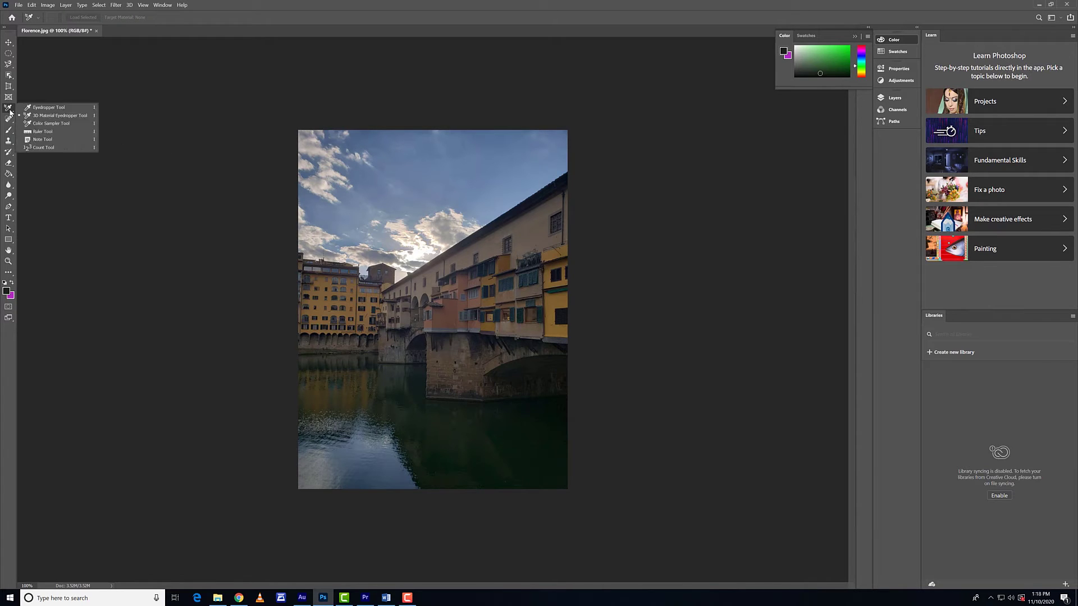
click(53, 124)
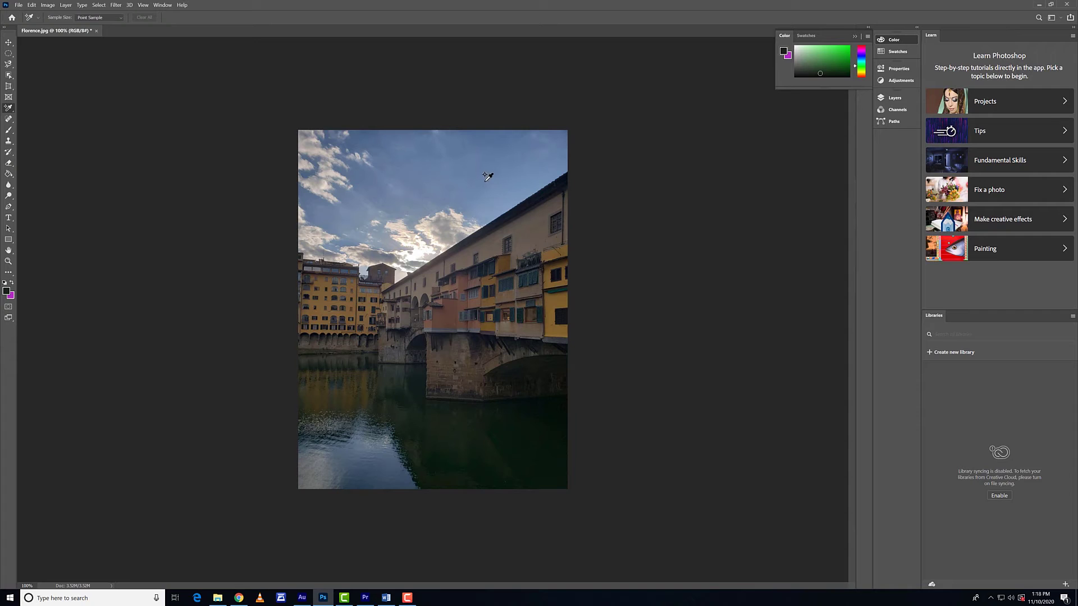
Place colour samplers on the bridge facade and the sky, keep Point Sample, then clear both.
click(524, 235)
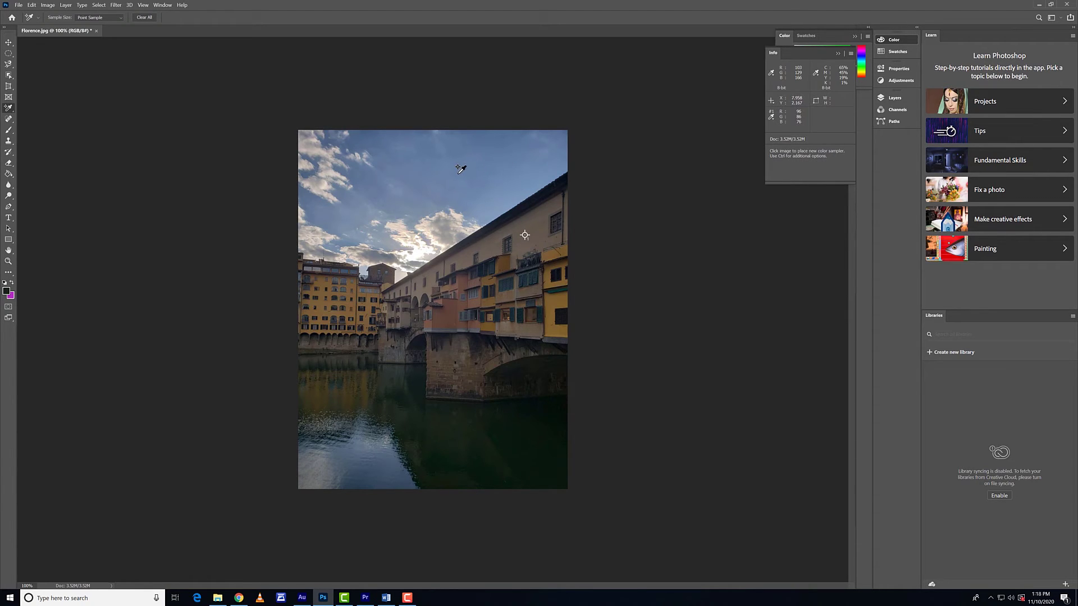
click(409, 192)
click(95, 18)
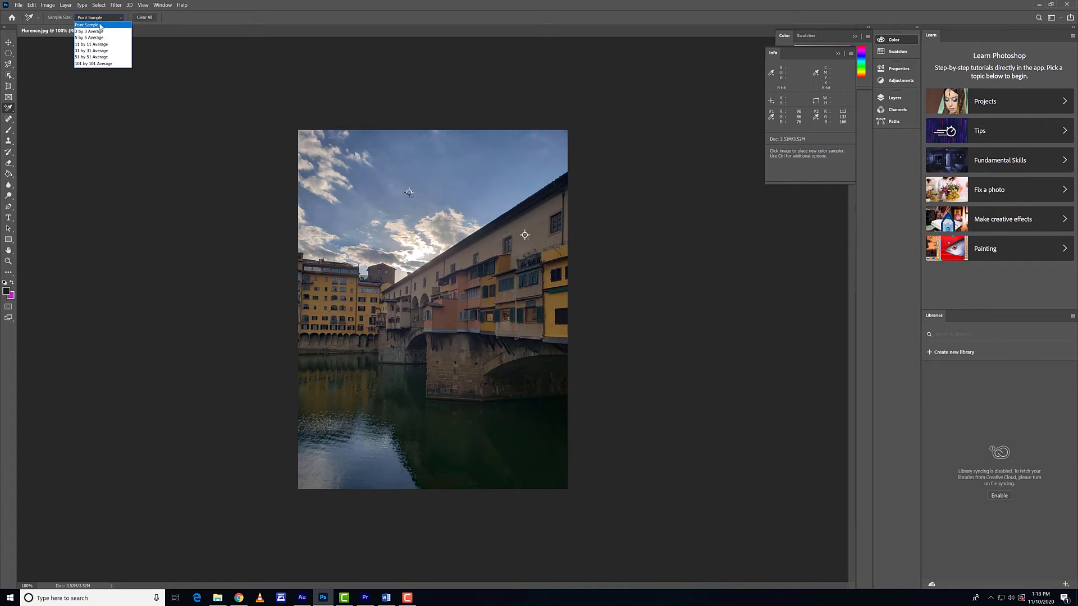
click(95, 22)
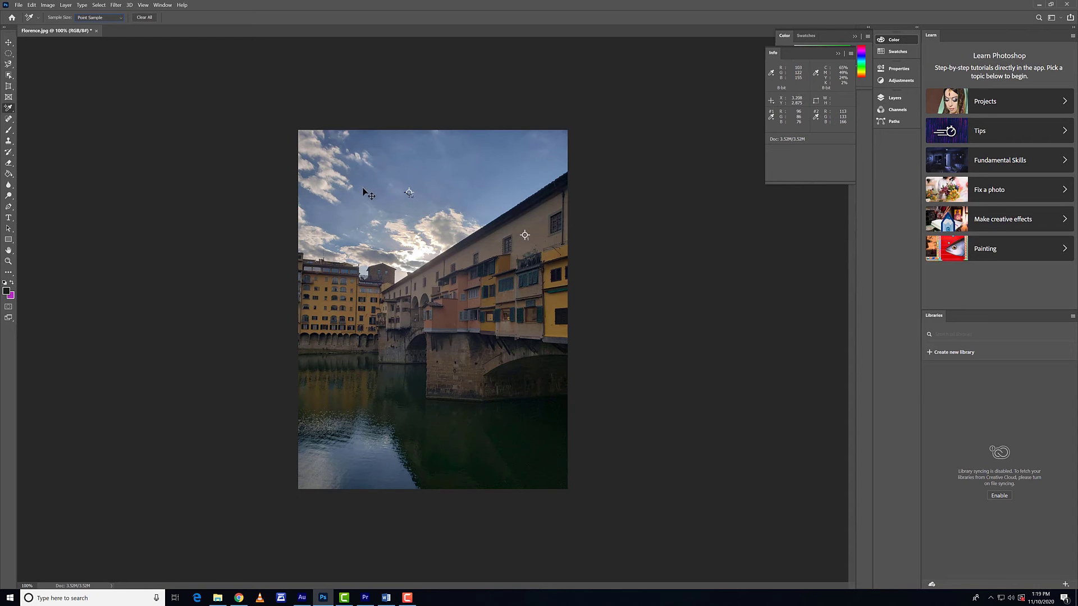
alt+click(409, 193)
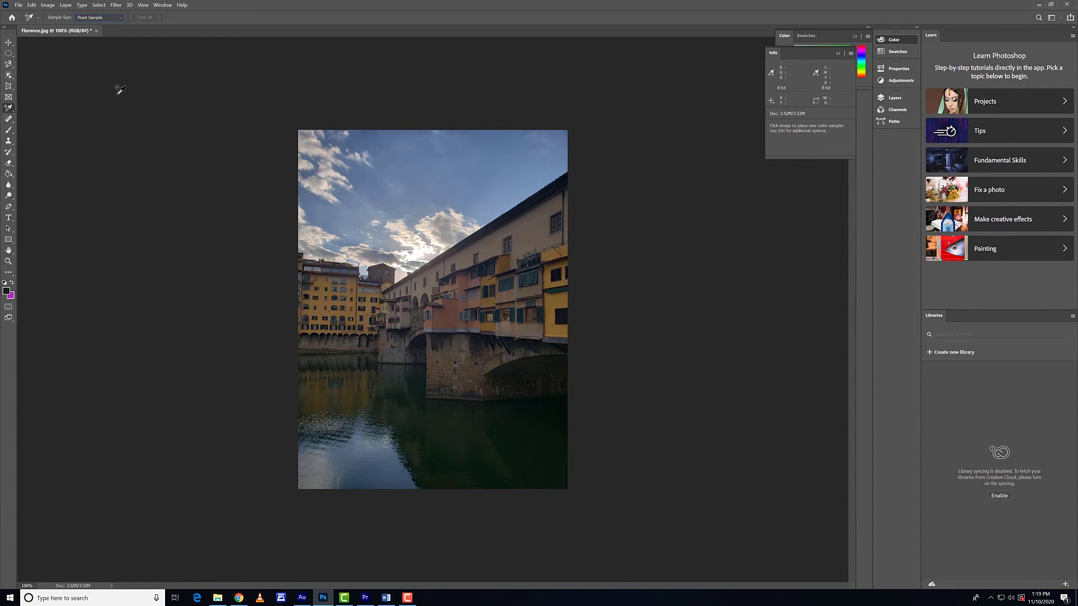
With the Ruler Tool, drag several measuring lines, ending with one from sky to bridge base (about -105.6°).
right_click(11, 108)
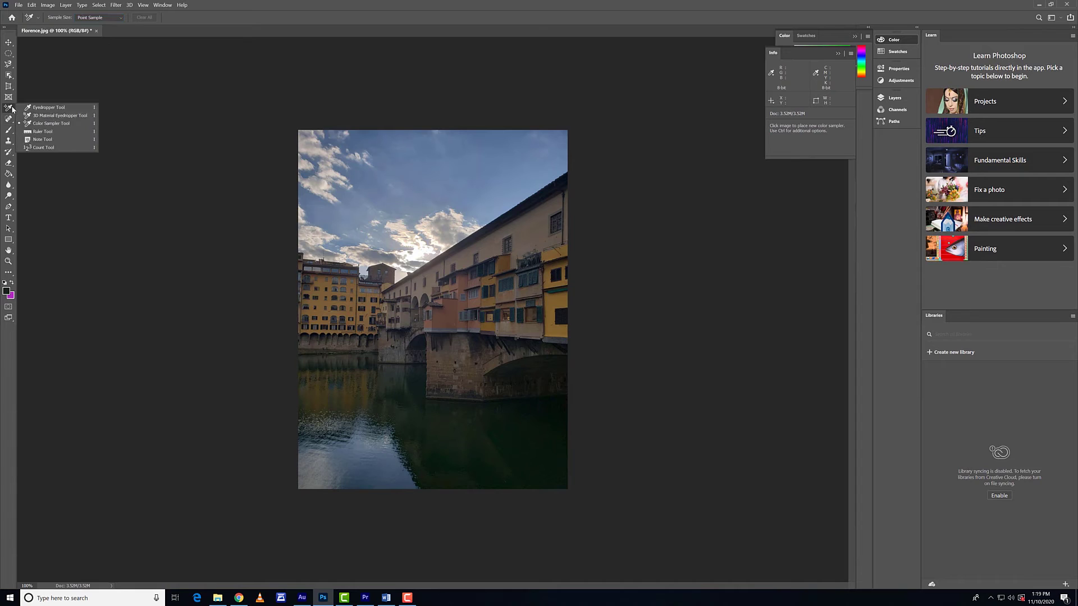
click(65, 132)
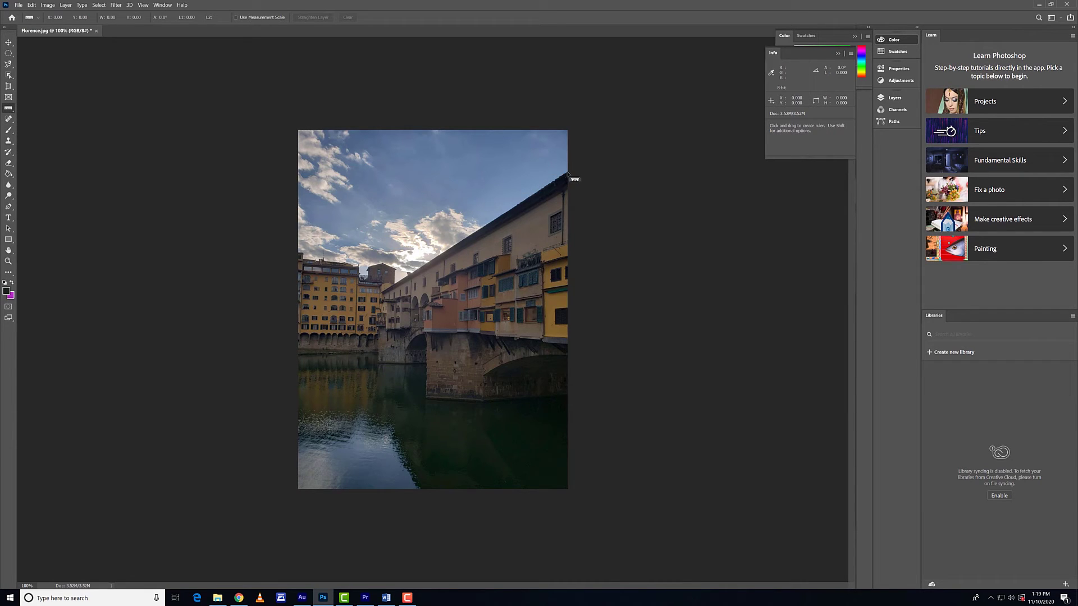
mouse_move(567, 173)
mouse_down()
mouse_move(409, 240)
mouse_move(397, 287)
mouse_up()
drag(380, 209, 395, 384)
drag(337, 168, 361, 219)
drag(496, 152, 427, 392)
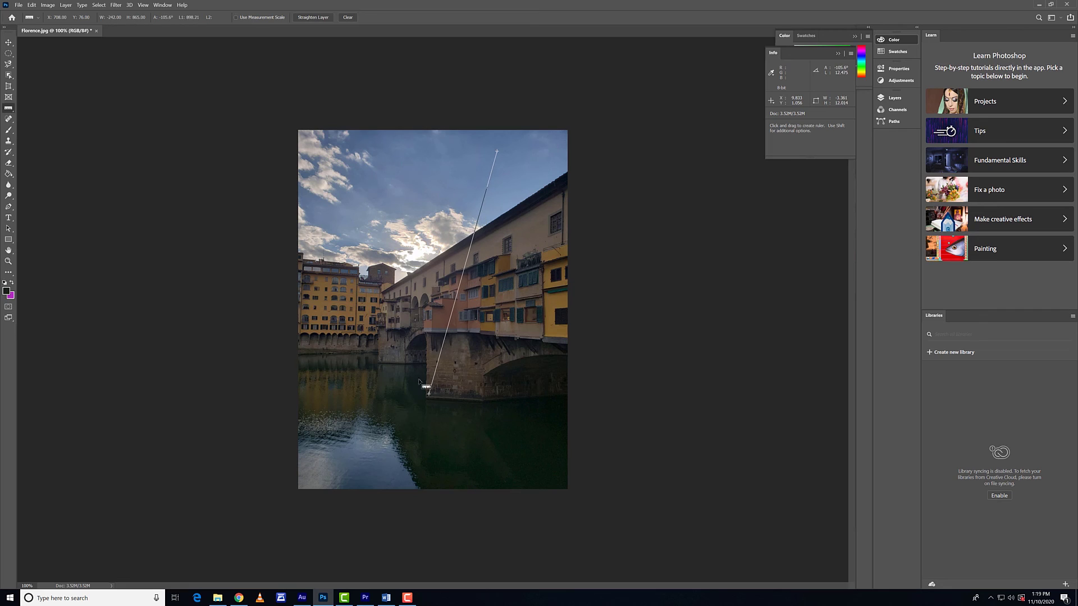
click(9, 110)
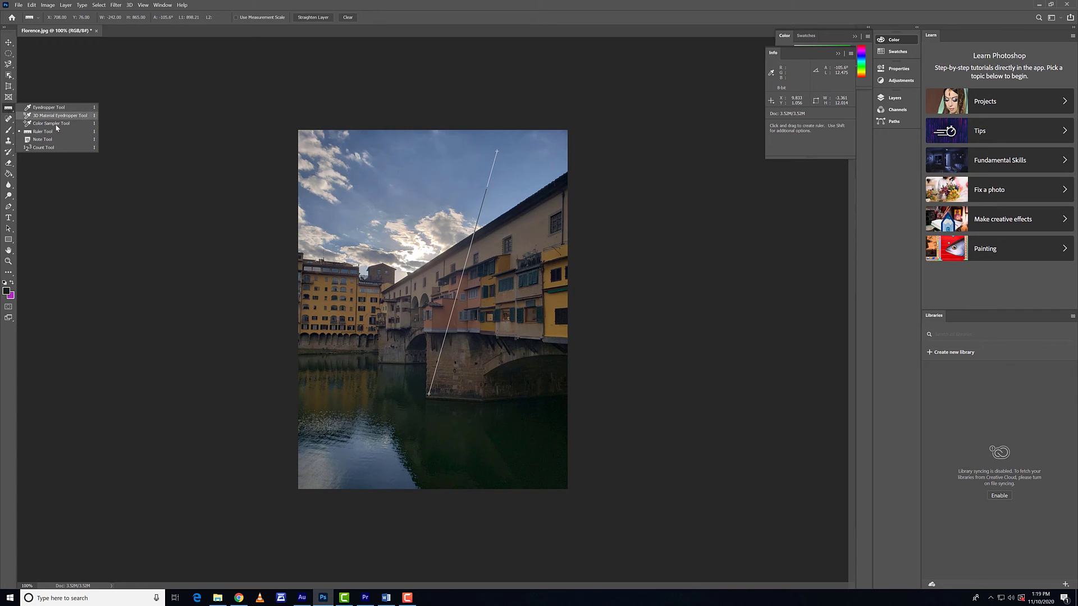
Add notes on the sky and beside the image, including 'Further Saturate Sky', then select the sky note.
click(64, 139)
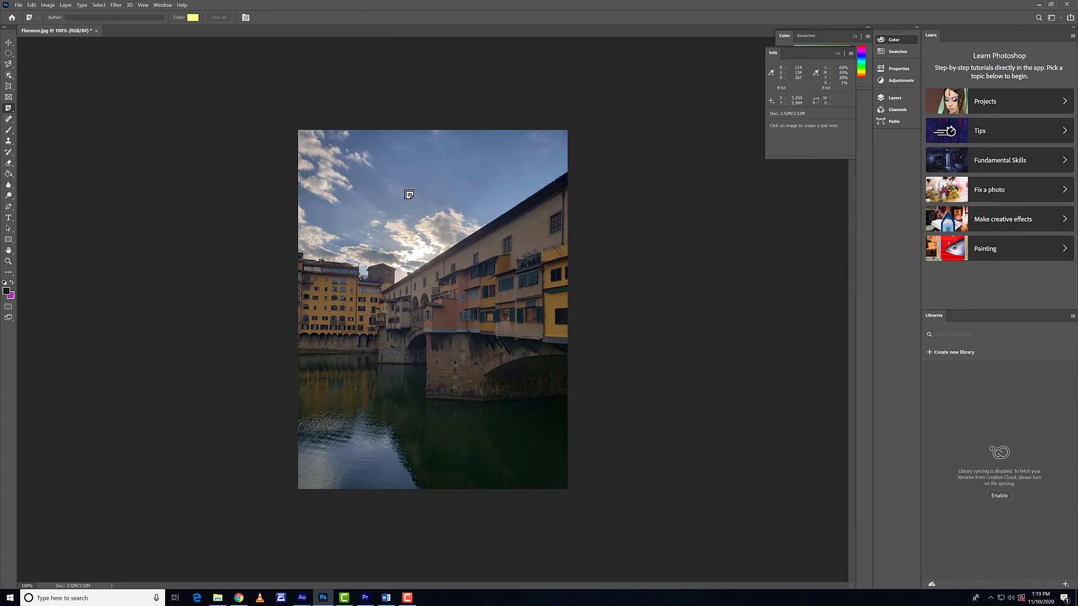
click(410, 195)
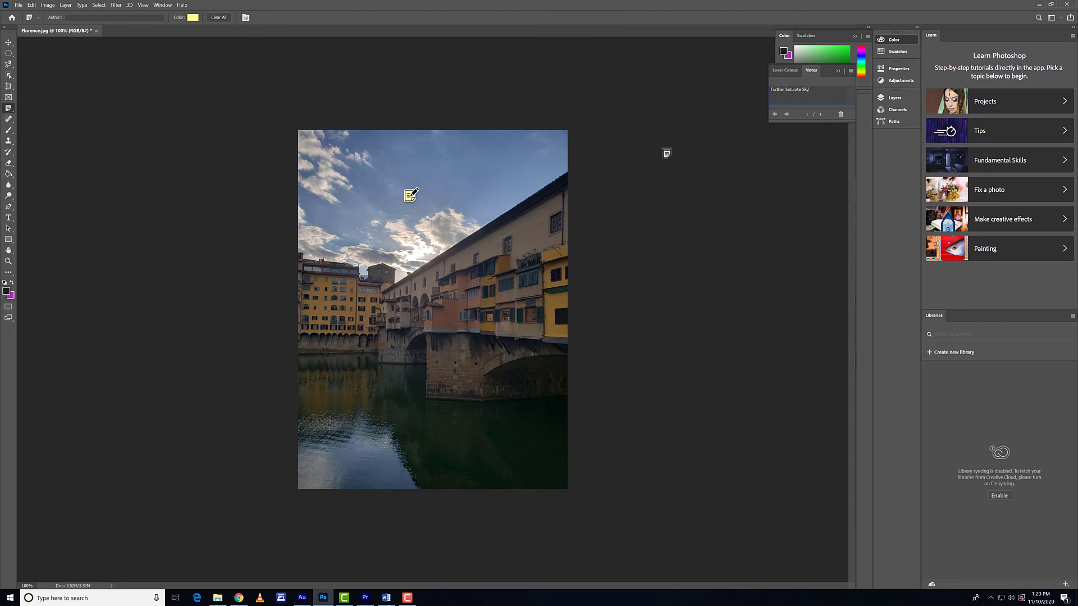
click(670, 116)
click(416, 198)
click(8, 42)
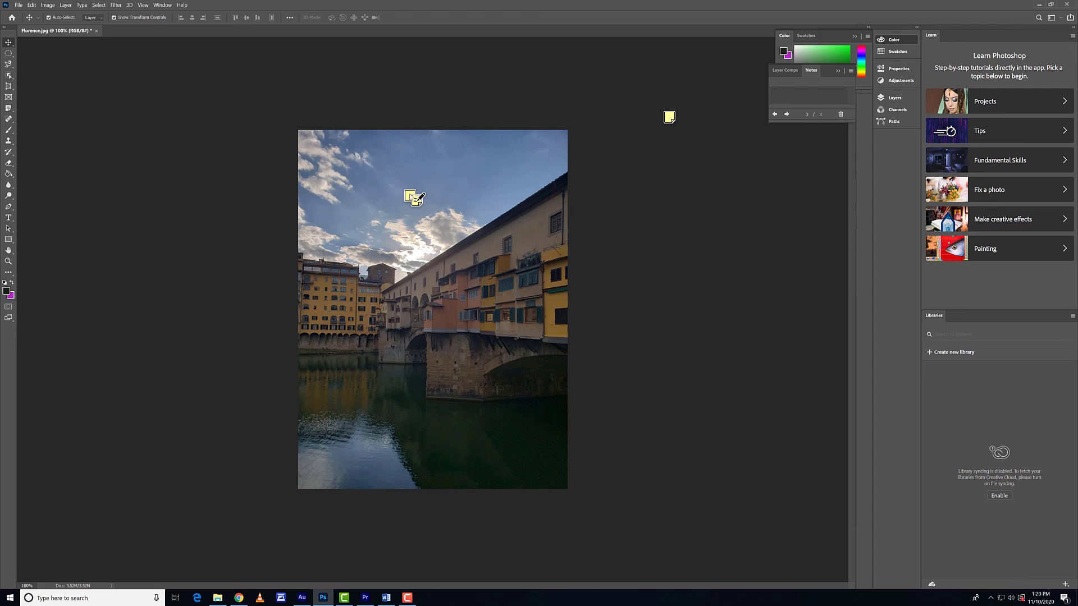
click(415, 198)
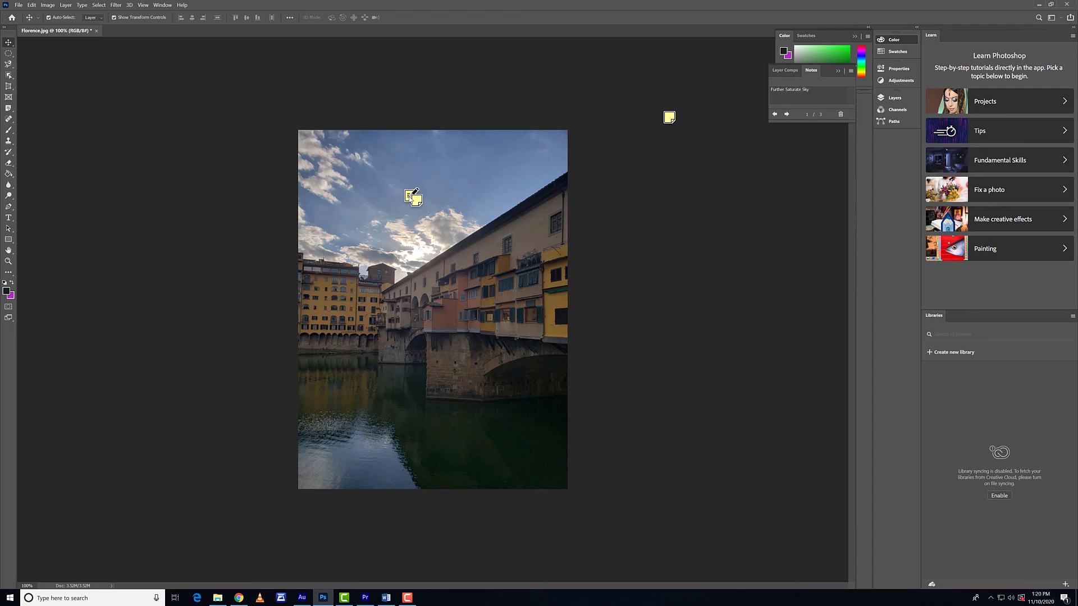
Delete the notes one by one from the Notes panel, confirming each deletion with Yes.
click(840, 114)
click(527, 223)
click(840, 114)
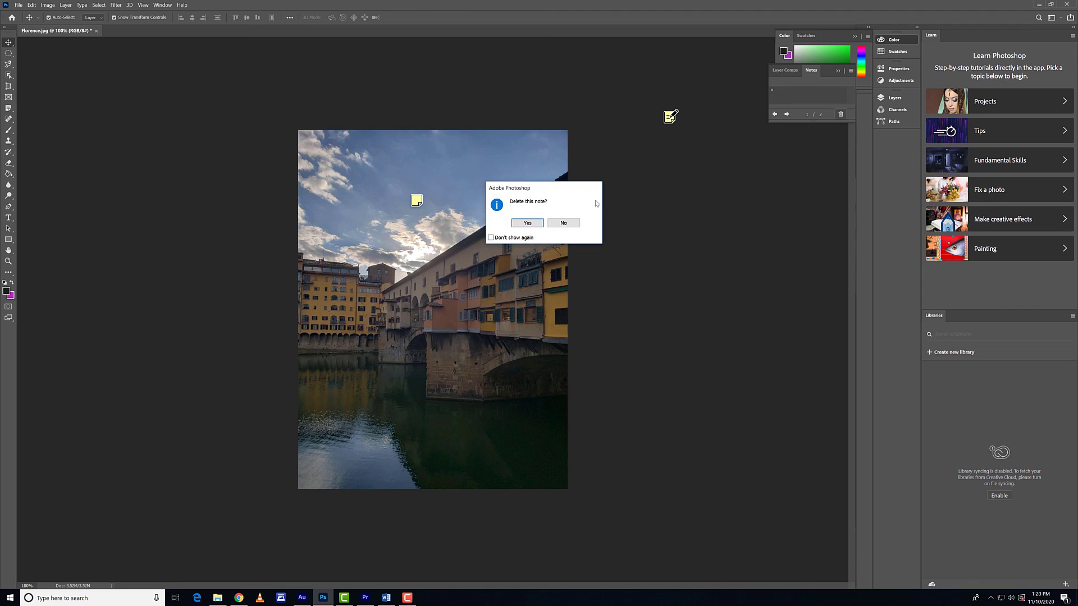
click(527, 224)
click(840, 114)
Confirm the last note deletion, then add three count markers on the buildings, bridge wall and sky, and clear them.
click(529, 223)
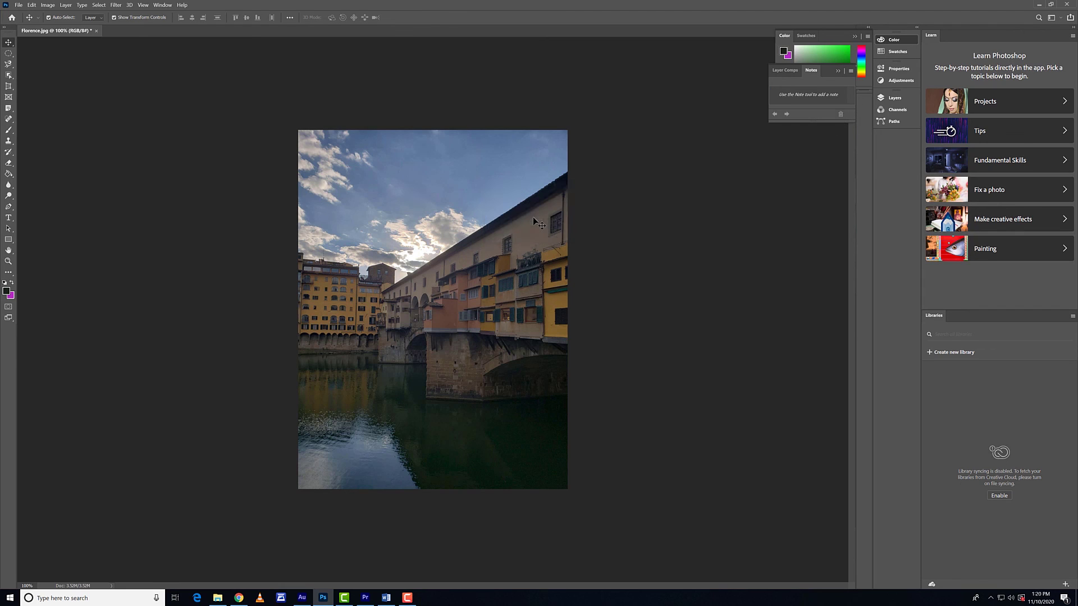
click(8, 108)
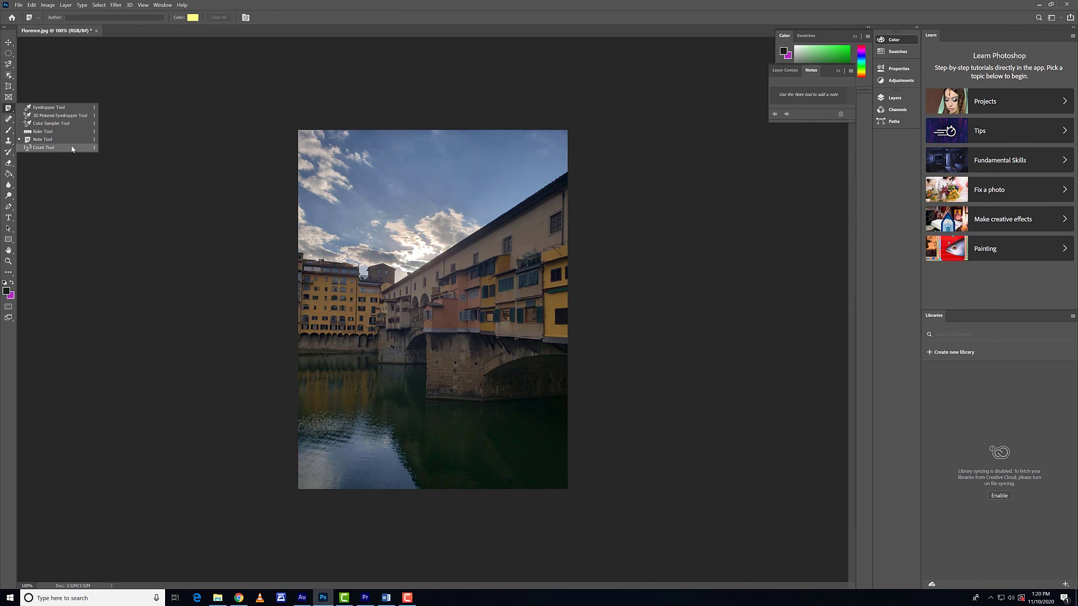
click(72, 148)
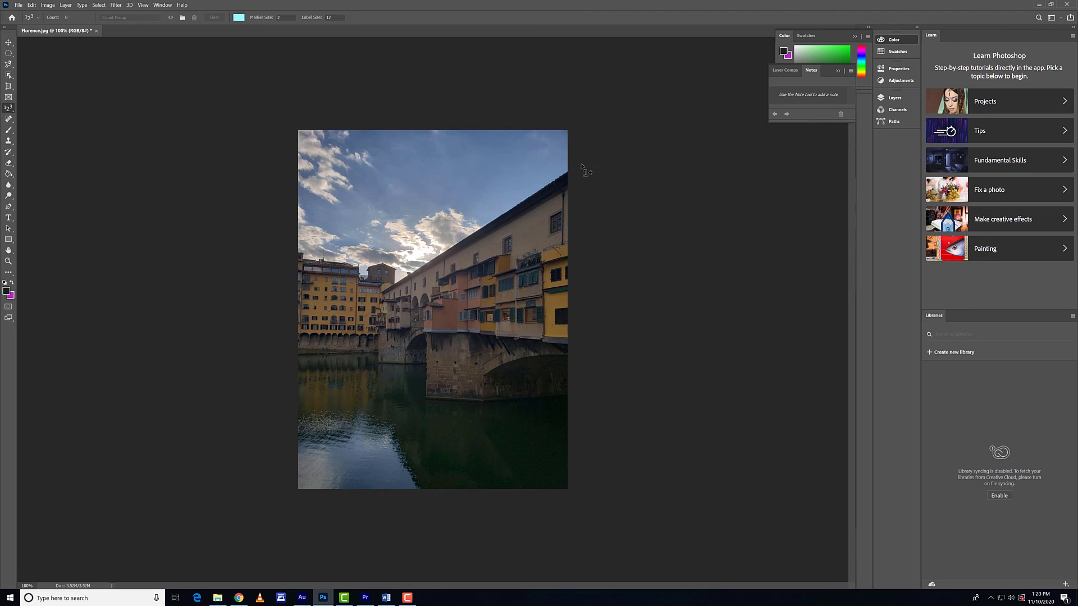
click(329, 306)
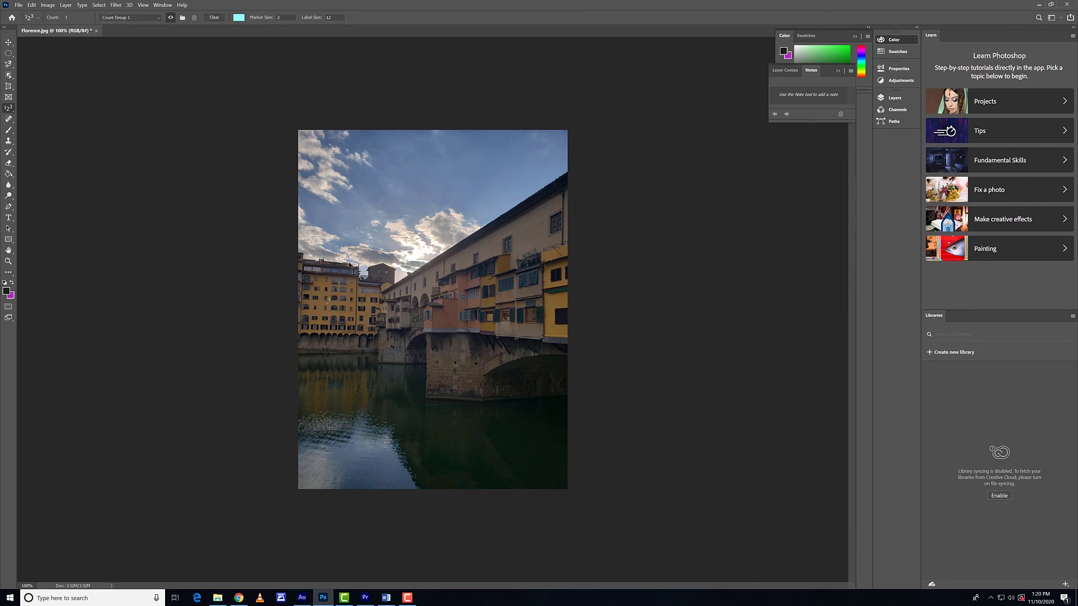
click(514, 234)
click(491, 178)
key(ctrl+z)
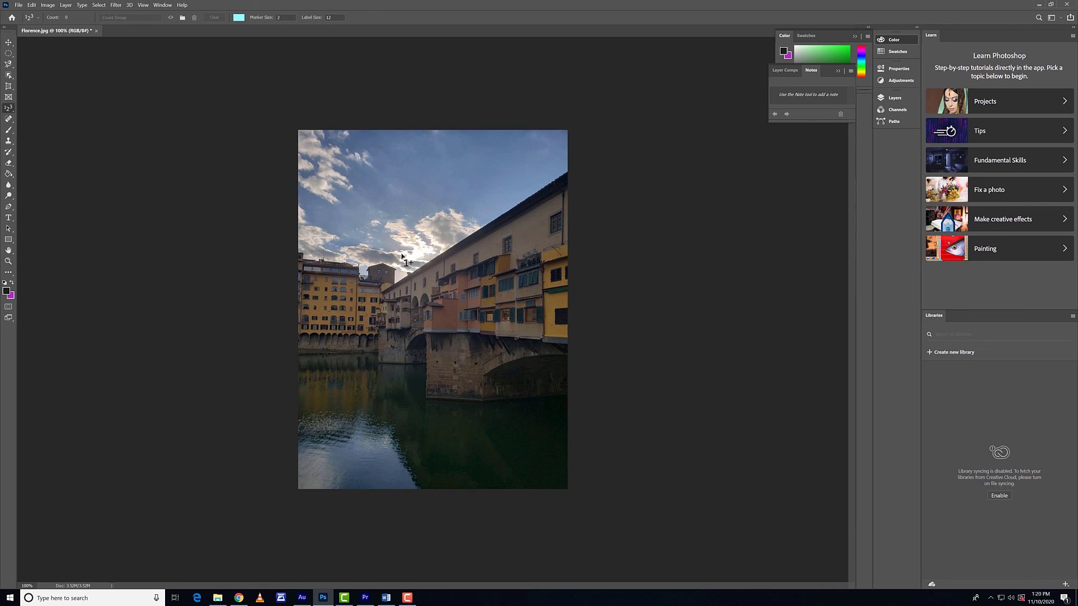